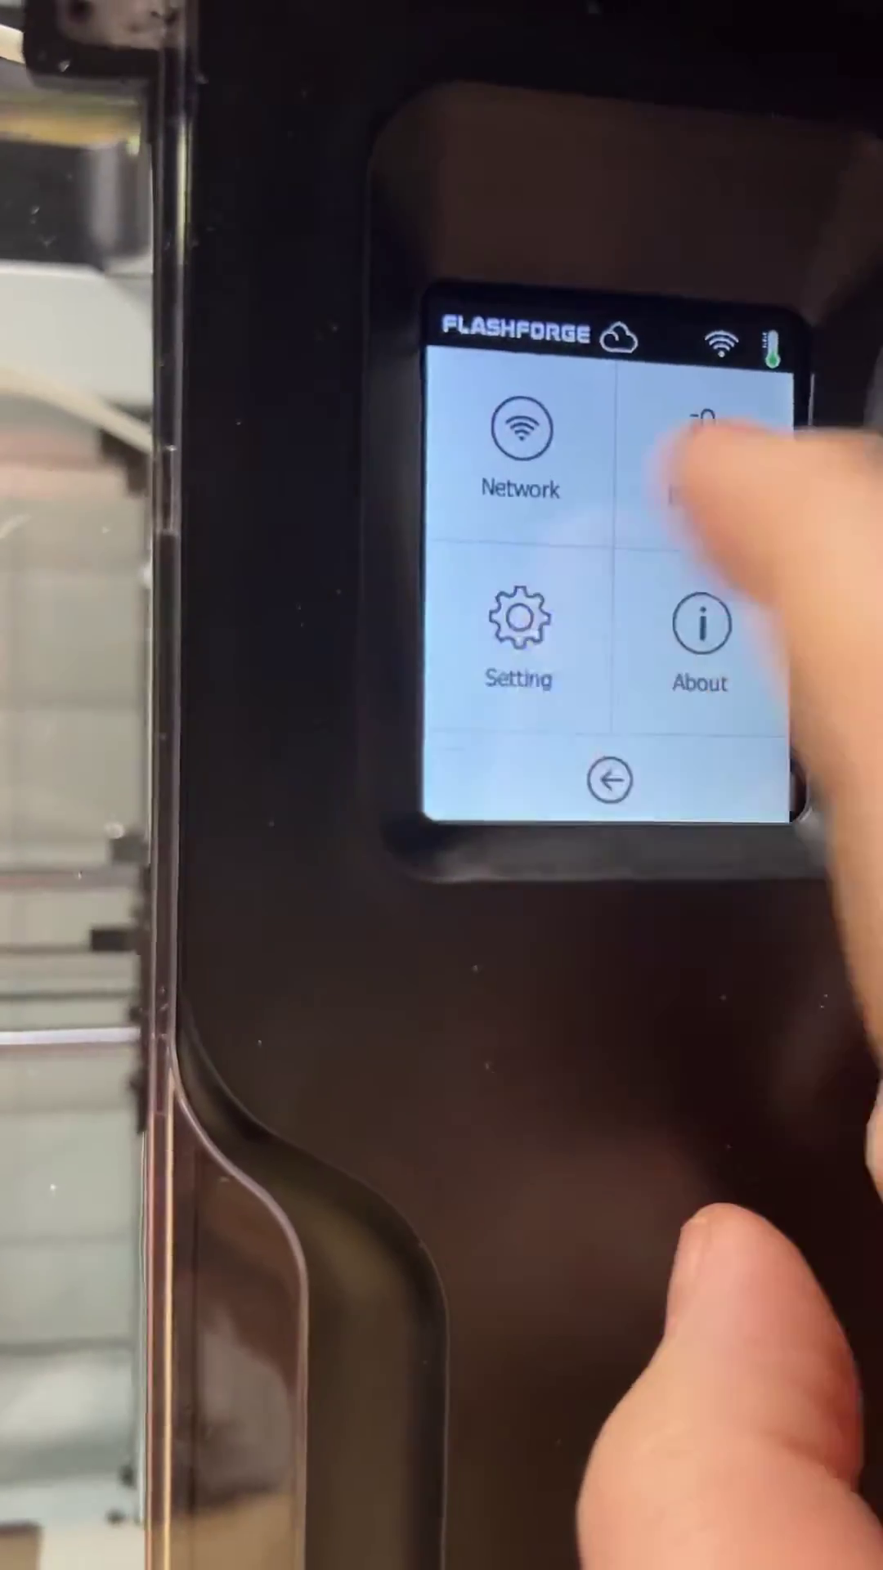
Step: Go to settings page 3/3 and open Extruder nozzle temperature deviation, showing 7 °C
left_click(518, 639)
left_click(752, 785)
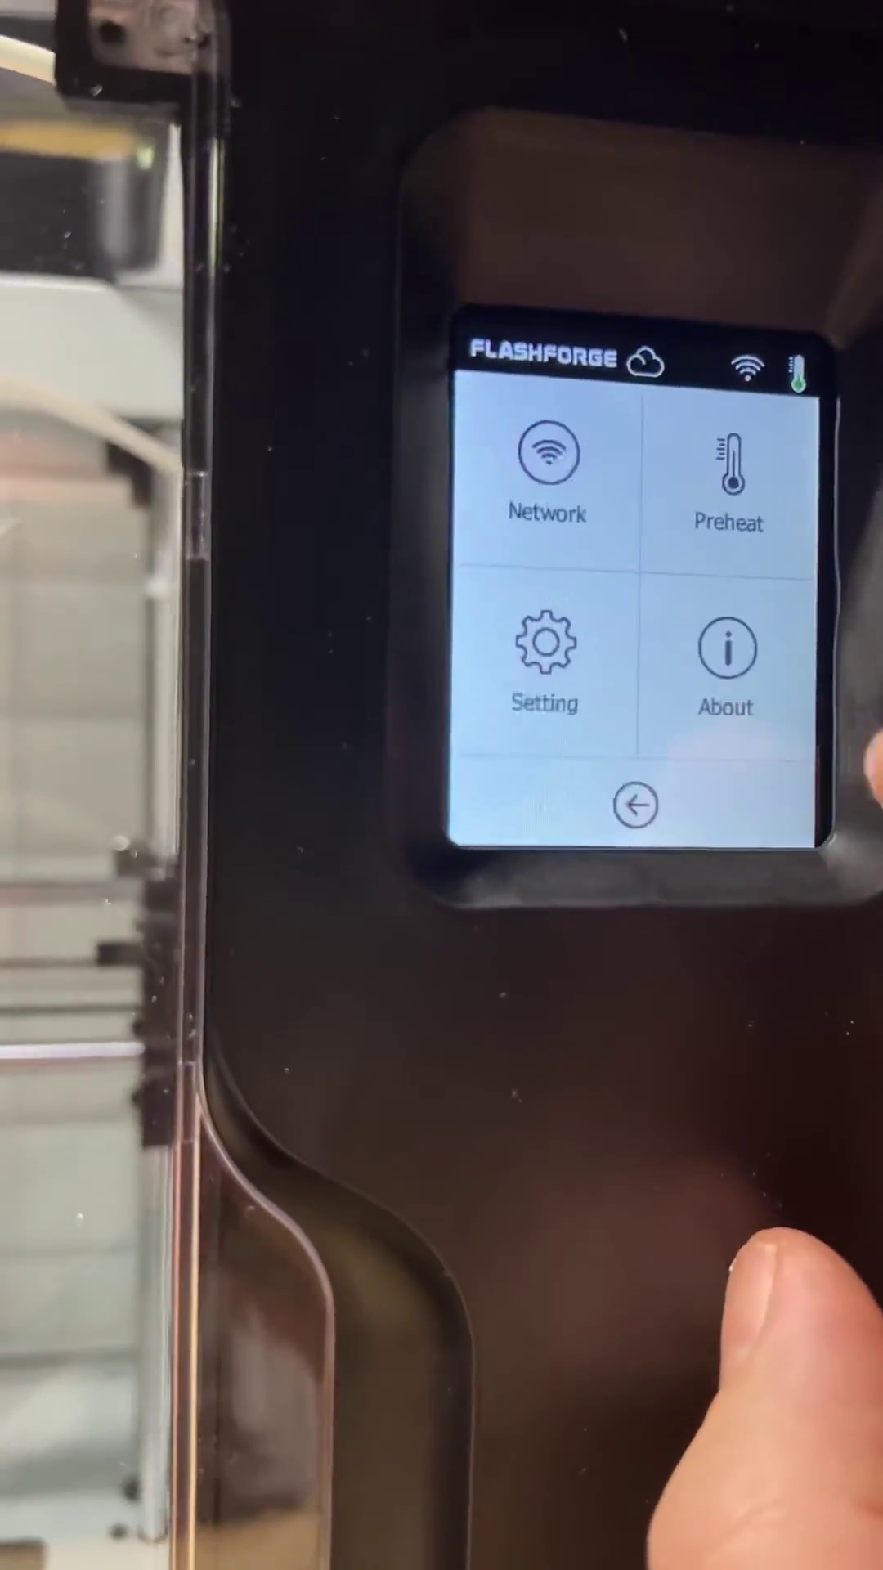
left_click(518, 639)
left_click(693, 803)
left_click(693, 810)
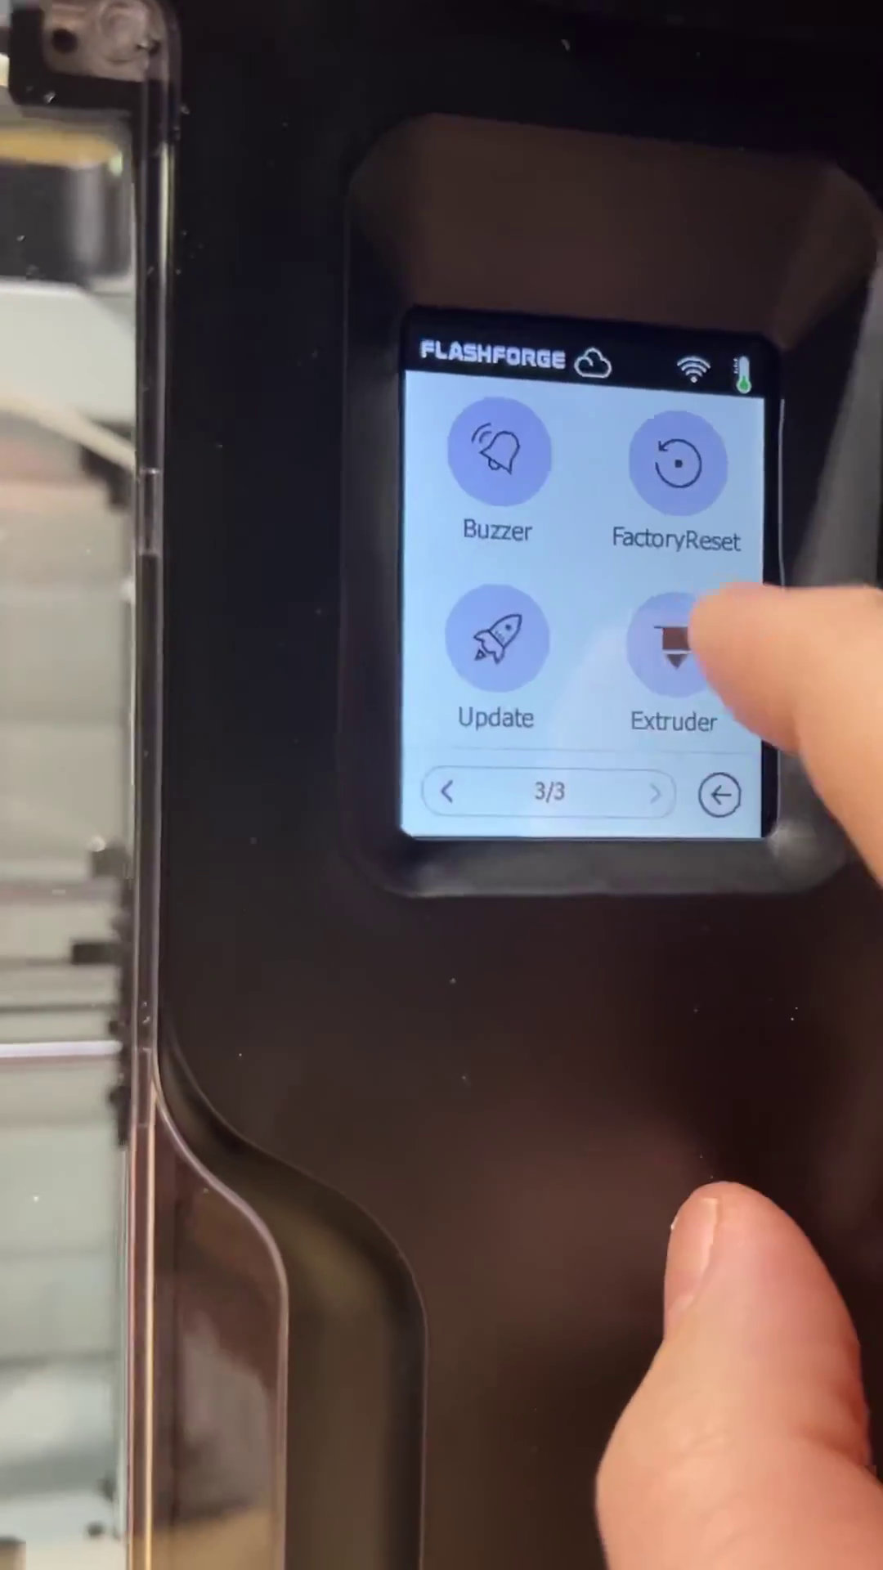
left_click(715, 669)
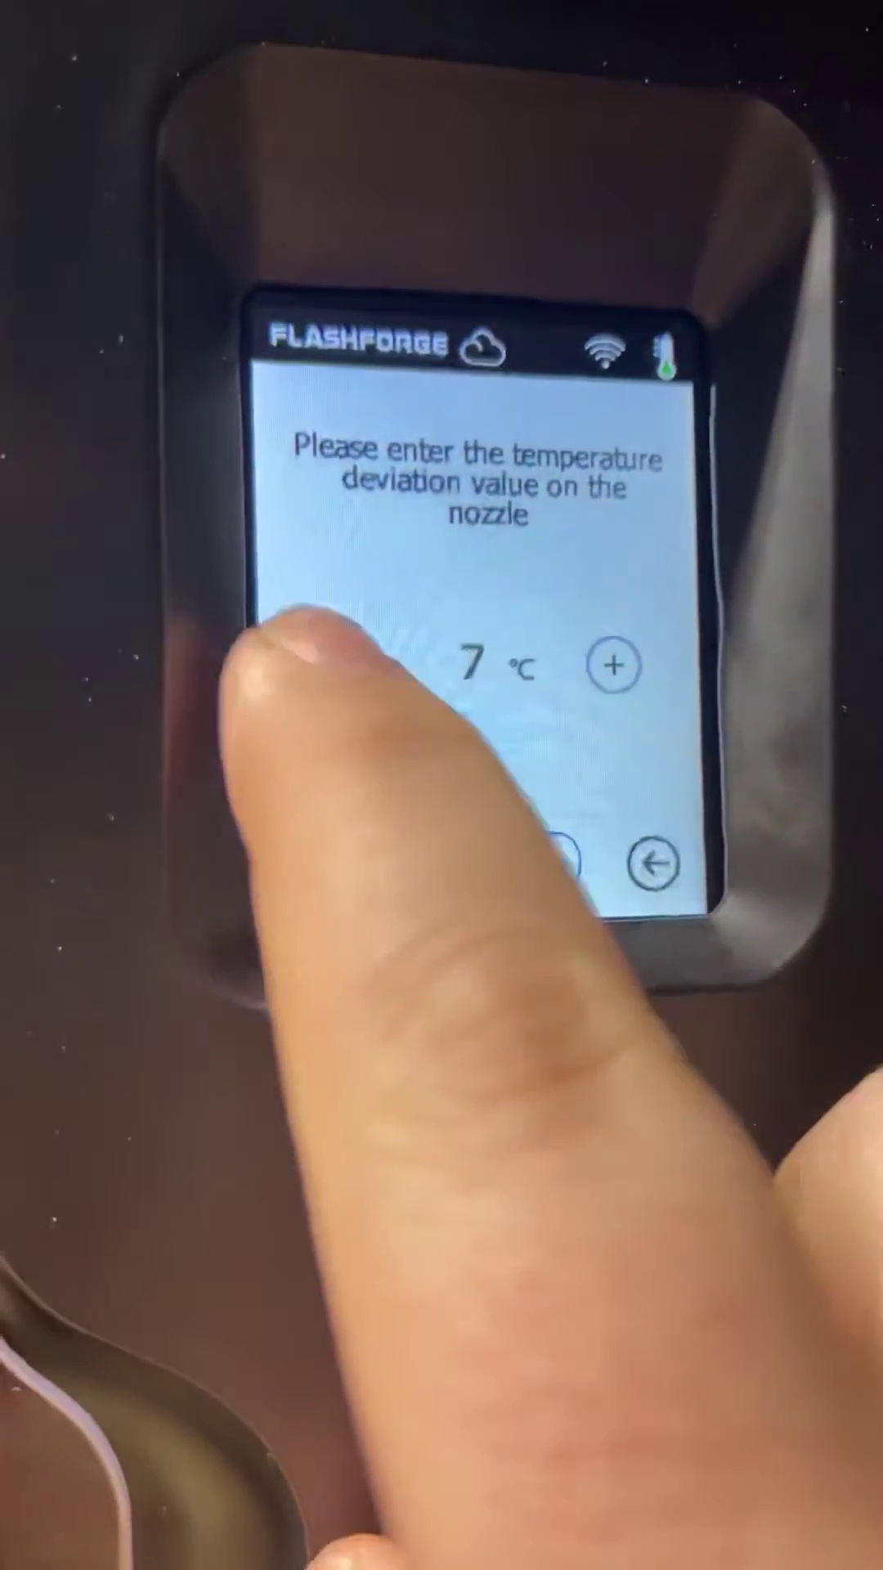
Step: Lower the nozzle temperature deviation from 7 °C to 6 °C and choose the 265 °C extruder
left_click(375, 665)
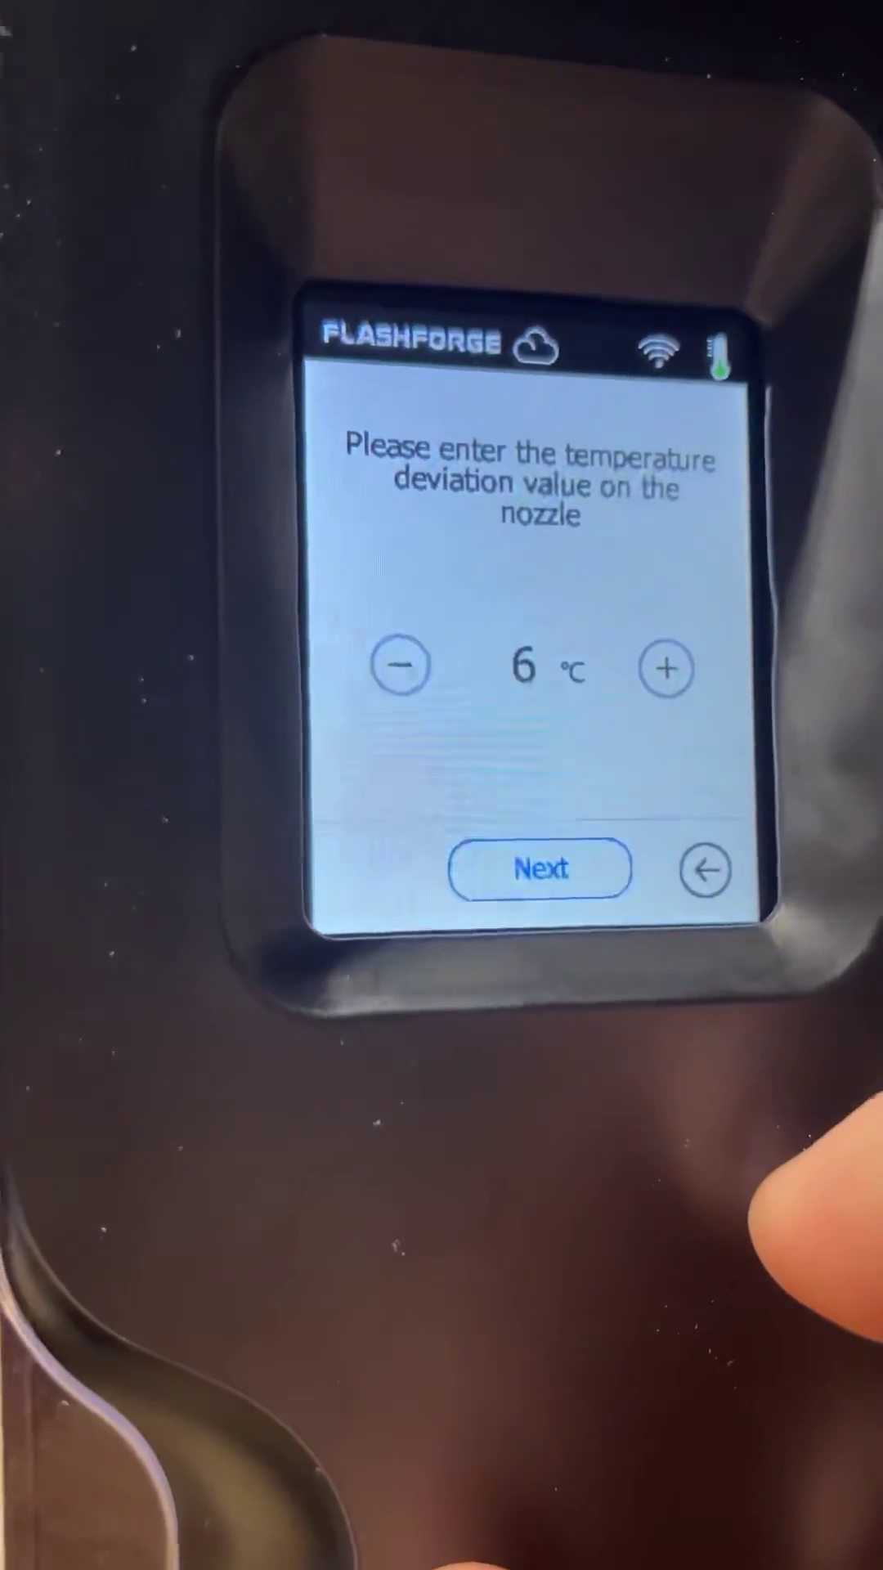
left_click(588, 898)
left_click(667, 719)
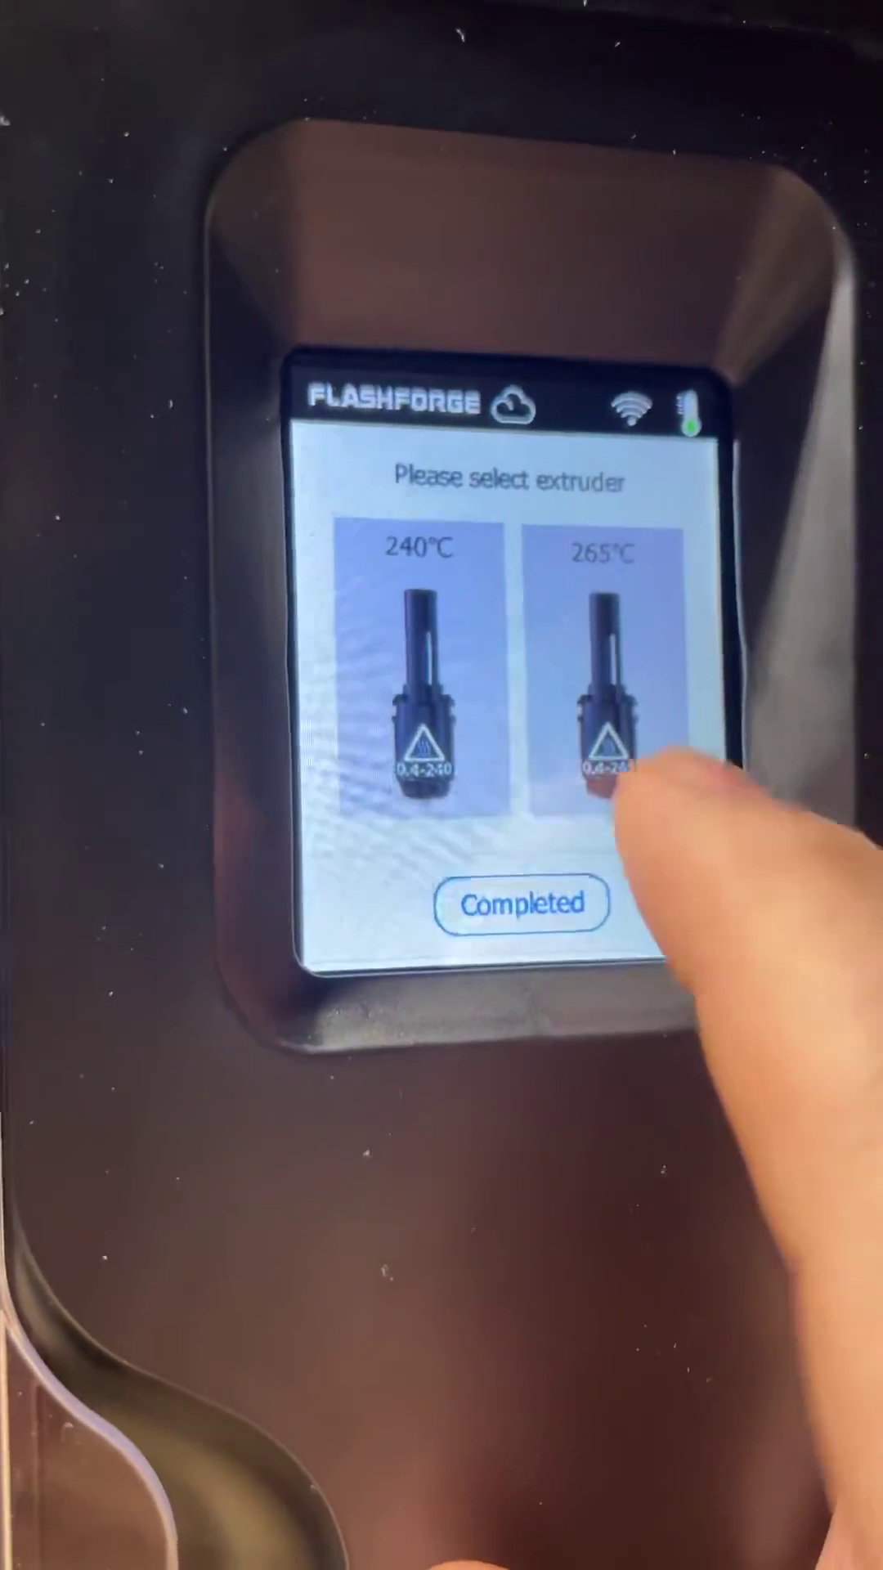
left_click(637, 687)
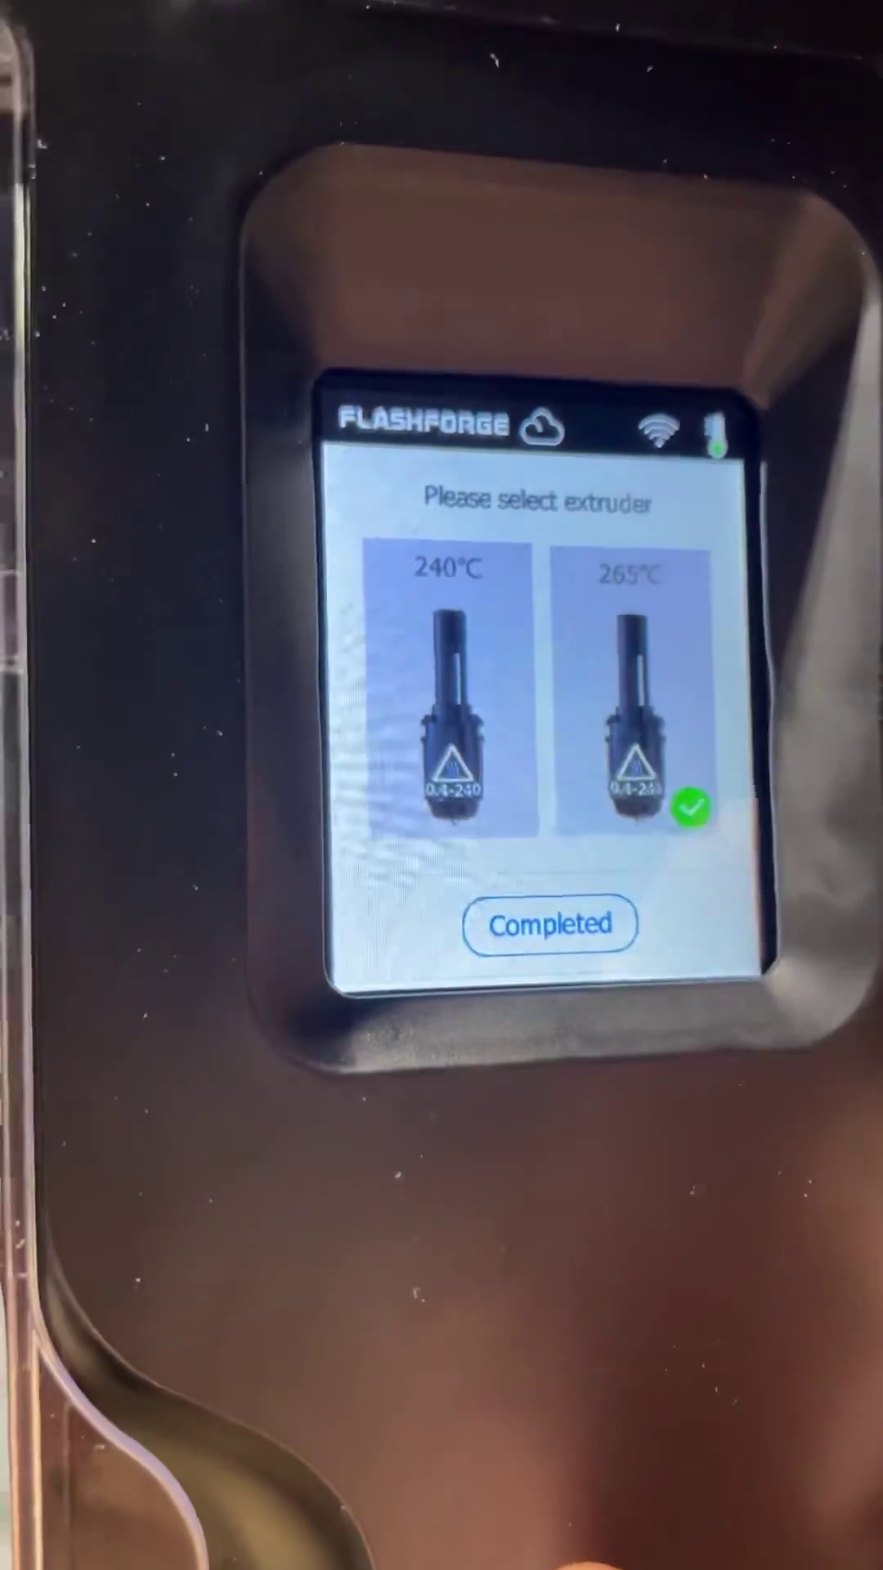
Step: Complete the extruder setup and go back to the Build/Tools/Filament main menu
left_click(550, 924)
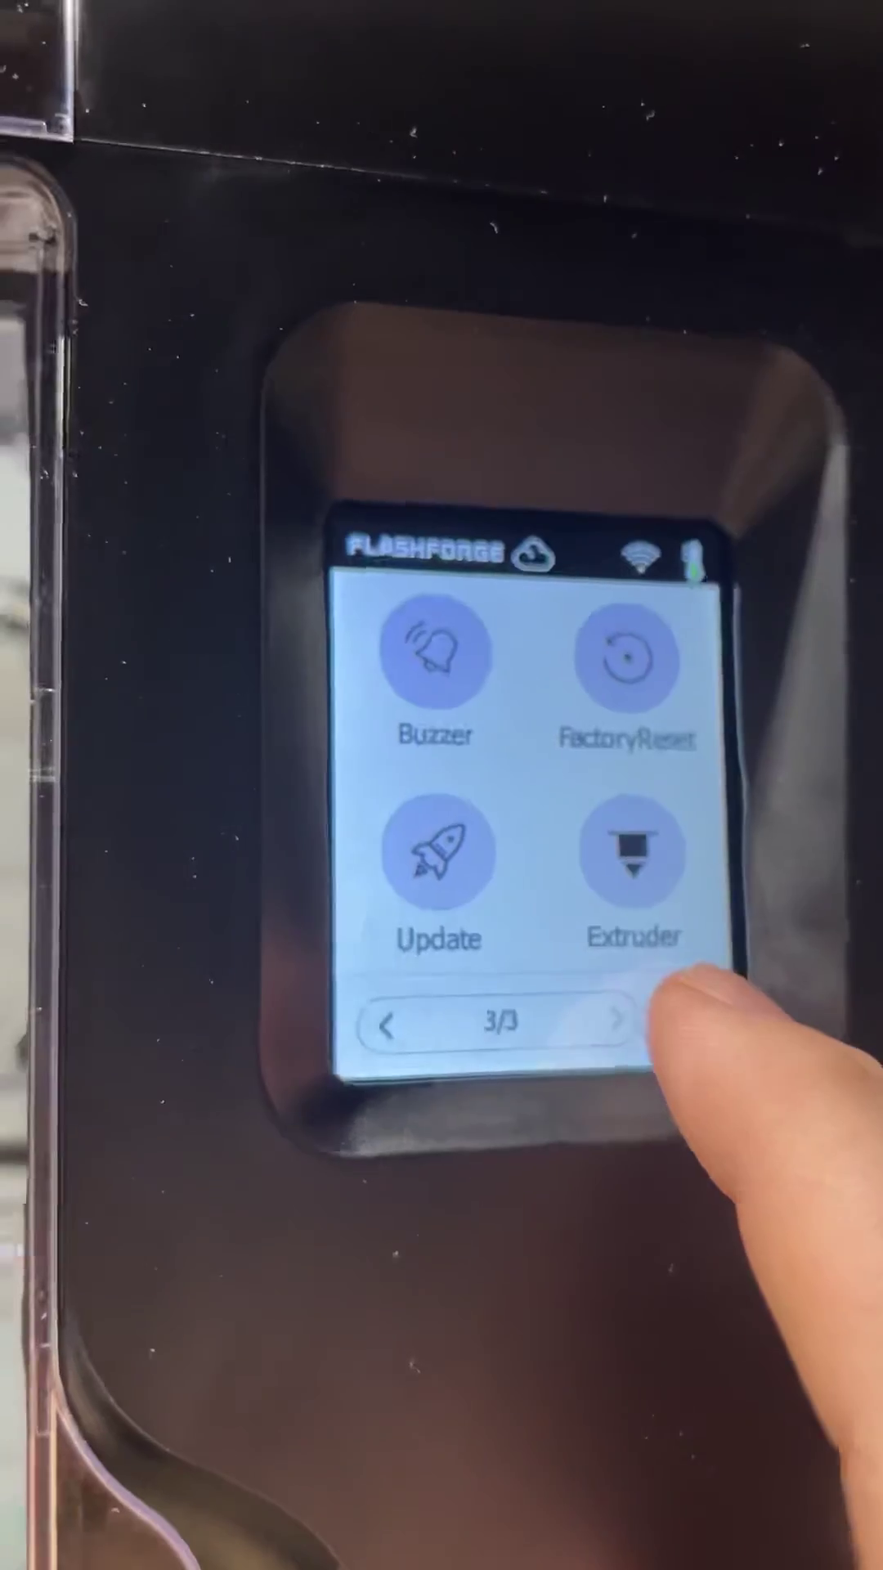
left_click(675, 1018)
left_click(564, 1030)
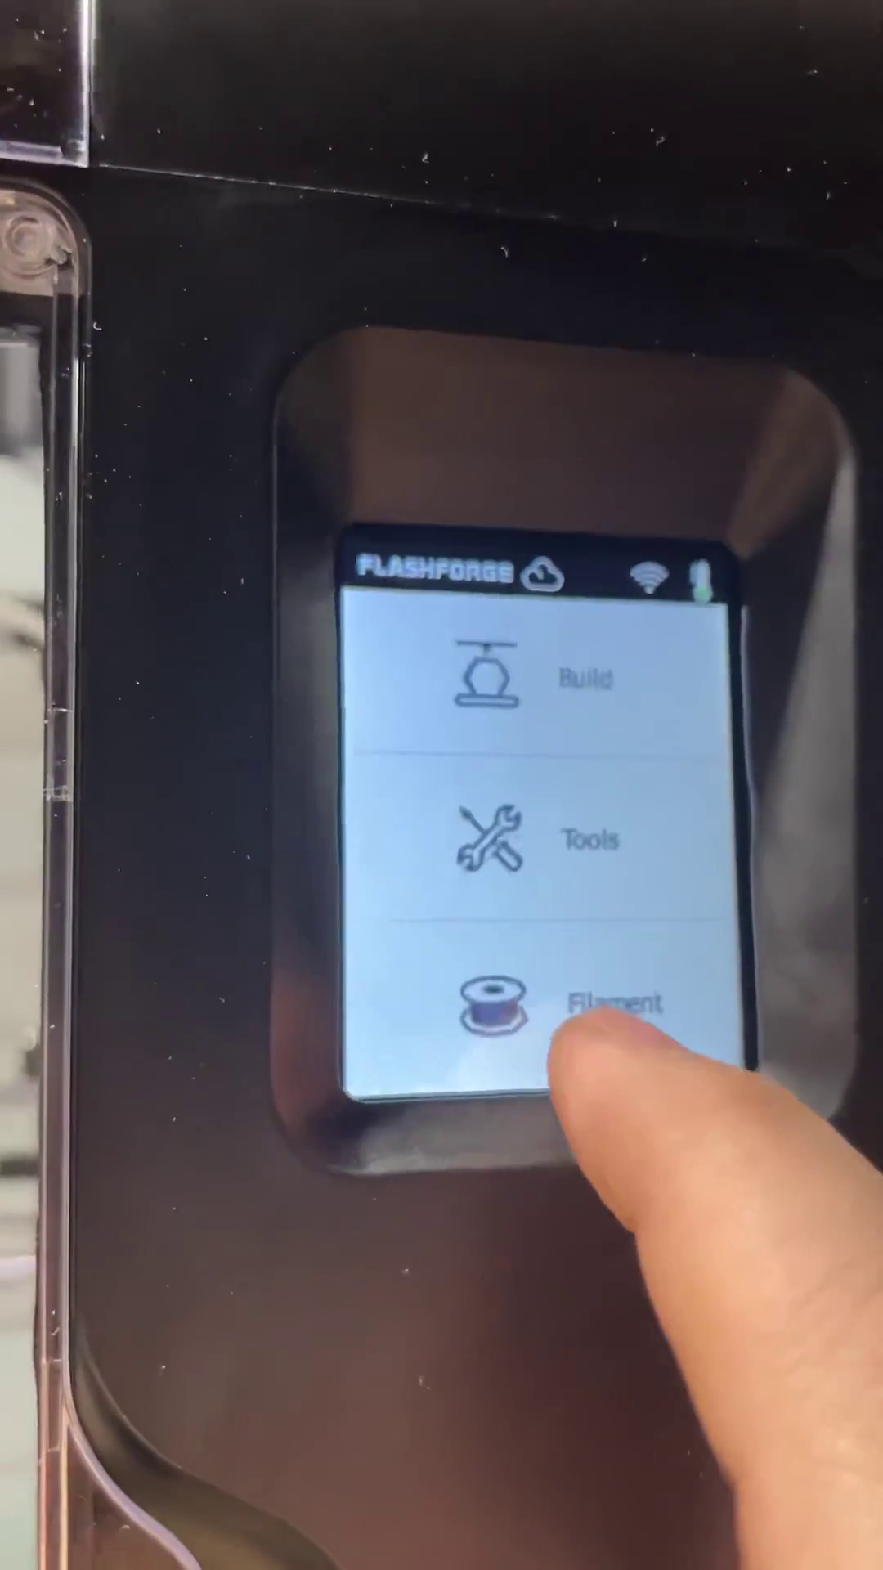